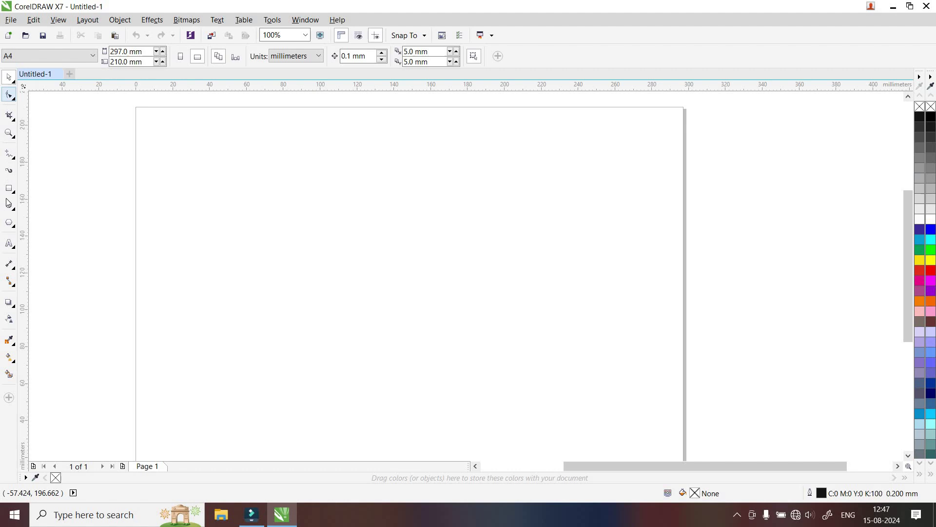
Start artistic text on the left of the page in 48 pt STM-BNT-Arjun.
{"action": "left_click", "coordinate": [9, 243]}
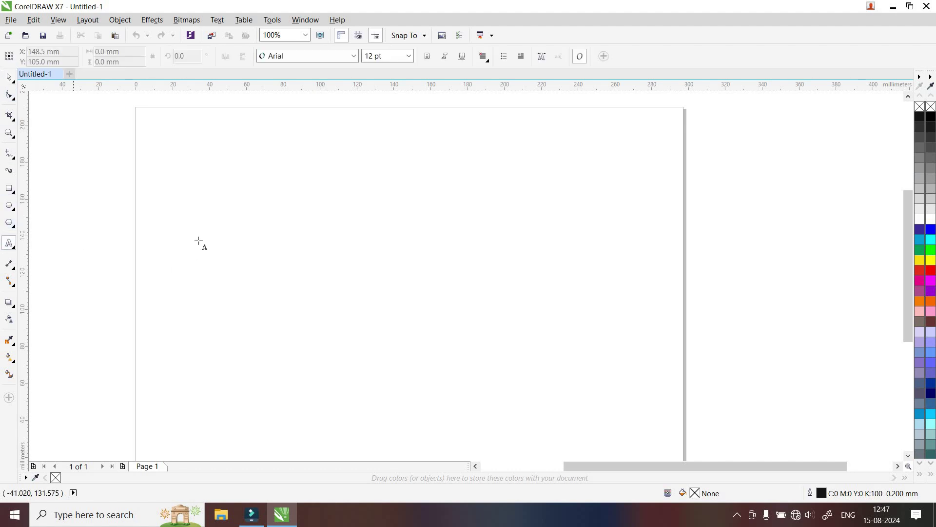
{"action": "left_click", "coordinate": [203, 223]}
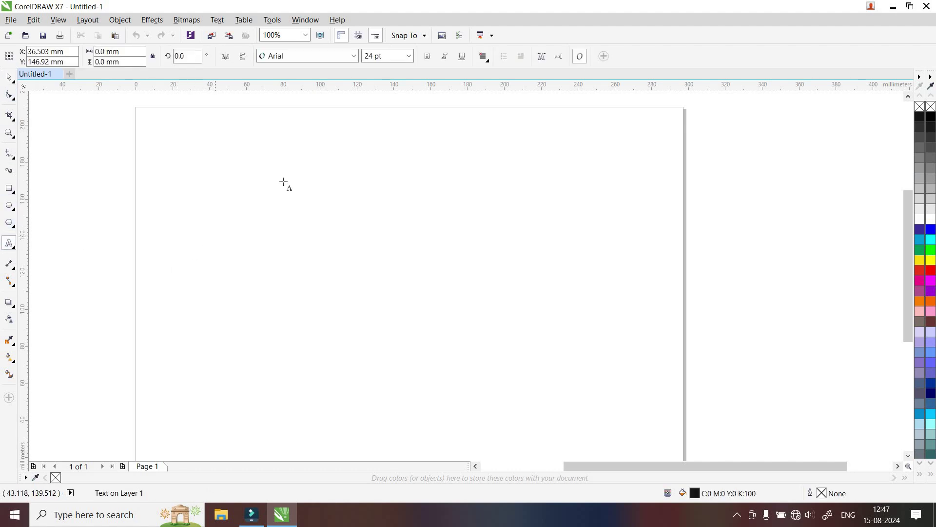
{"action": "left_click", "coordinate": [409, 55]}
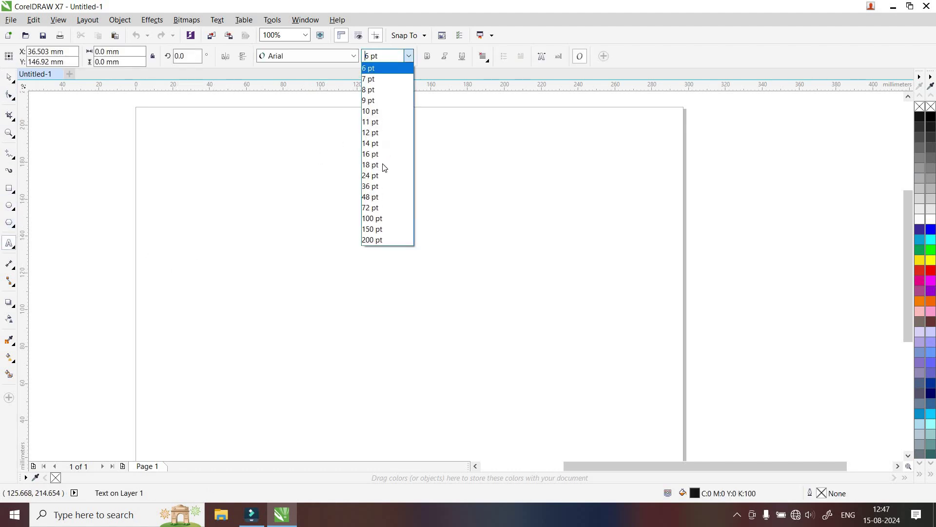
{"action": "left_click", "coordinate": [373, 197]}
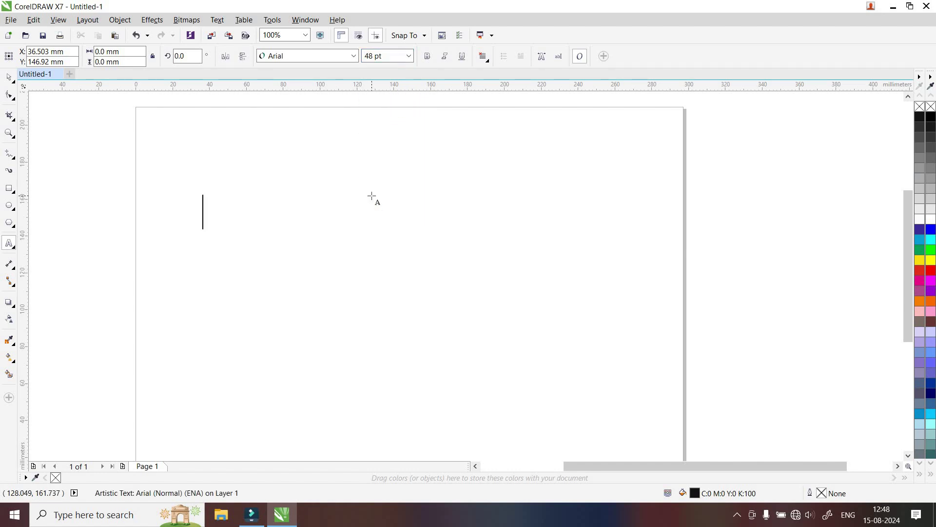
{"action": "left_click", "coordinate": [358, 58]}
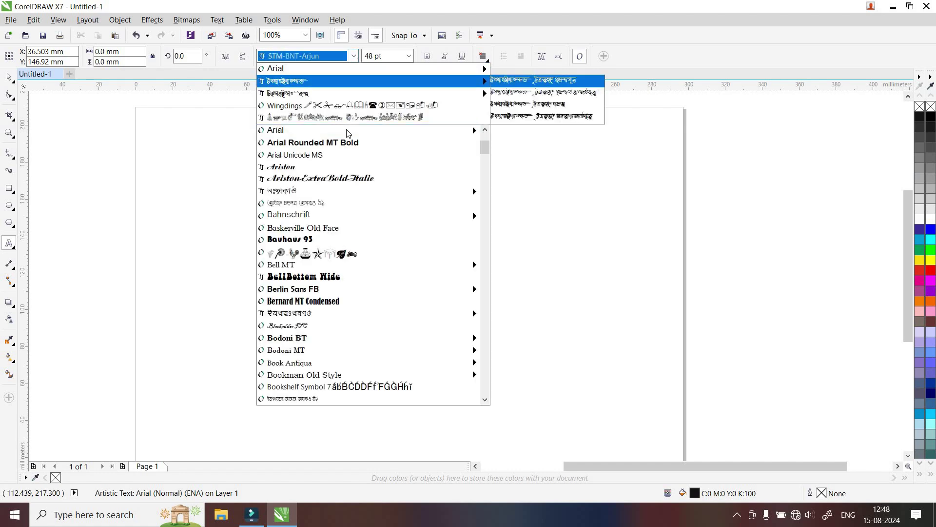
{"action": "left_click", "coordinate": [299, 82]}
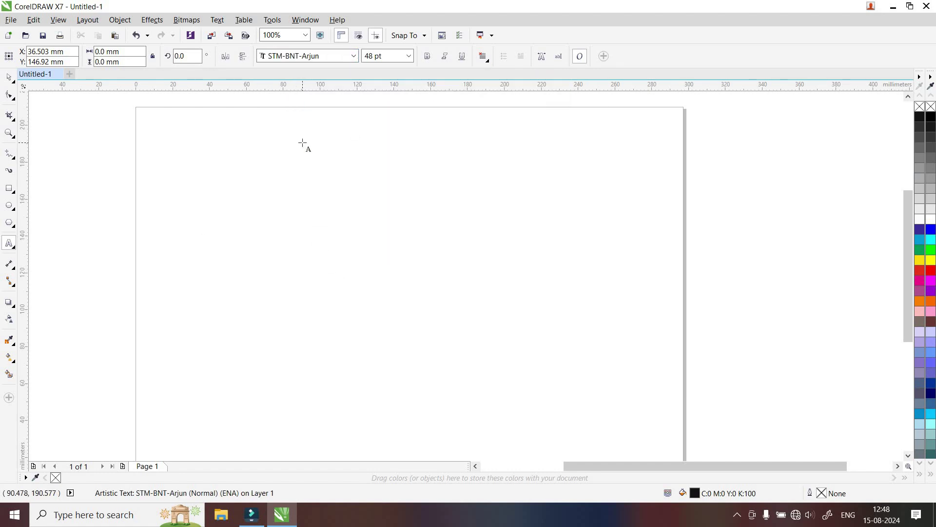
Switch to the Lipighor Bengali keyboard and type the word 'কমি'.
{"action": "left_click", "coordinate": [848, 515]}
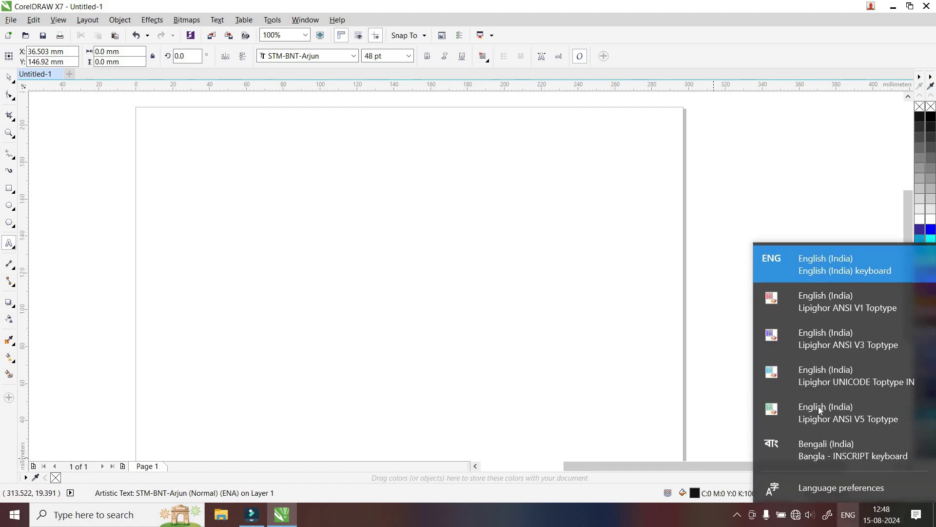
{"action": "left_click", "coordinate": [833, 344]}
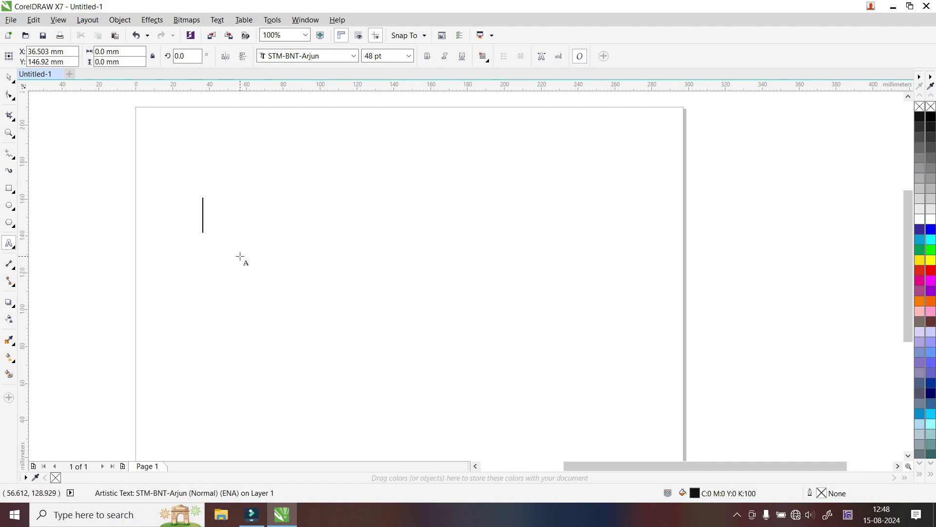
{"action": "type", "text": "ক"}
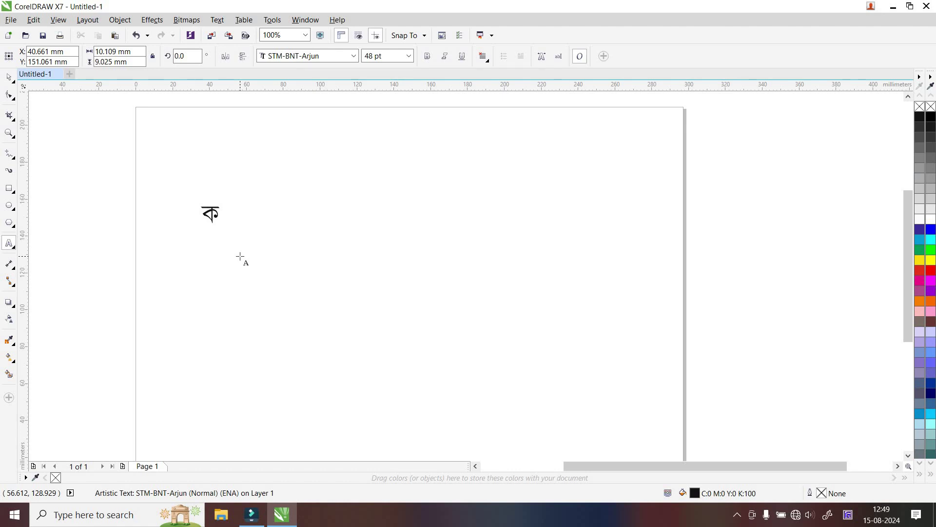
{"action": "type", "text": "x"}
{"action": "type", "text": "m"}
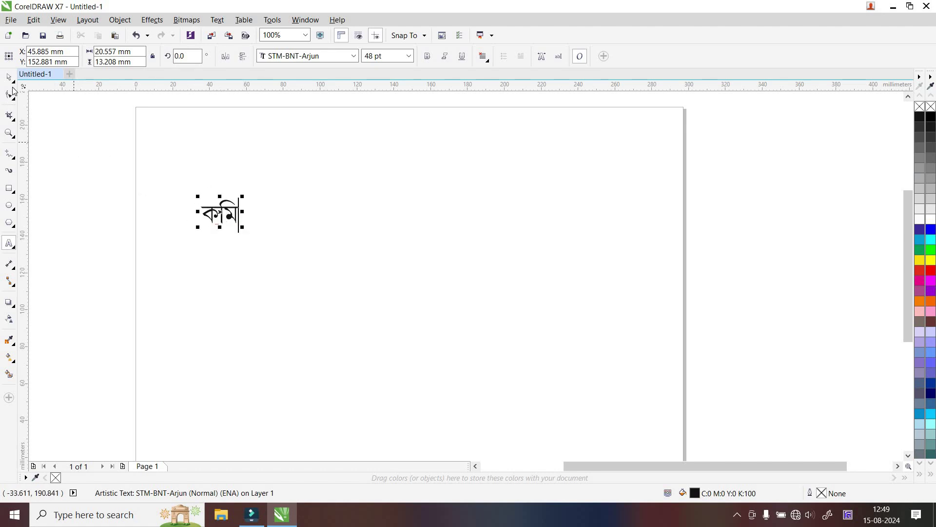
Move কমি toward the top-left and draw a paragraph text frame below it.
{"action": "left_click", "coordinate": [8, 76]}
{"action": "left_click_drag", "start_coordinate": [222, 211], "coordinate": [194, 168]}
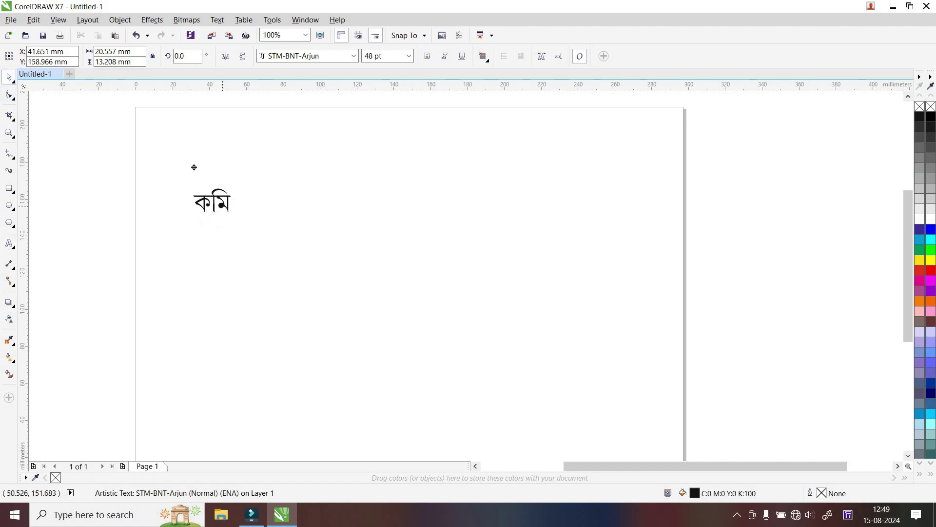
{"action": "left_click", "coordinate": [9, 244]}
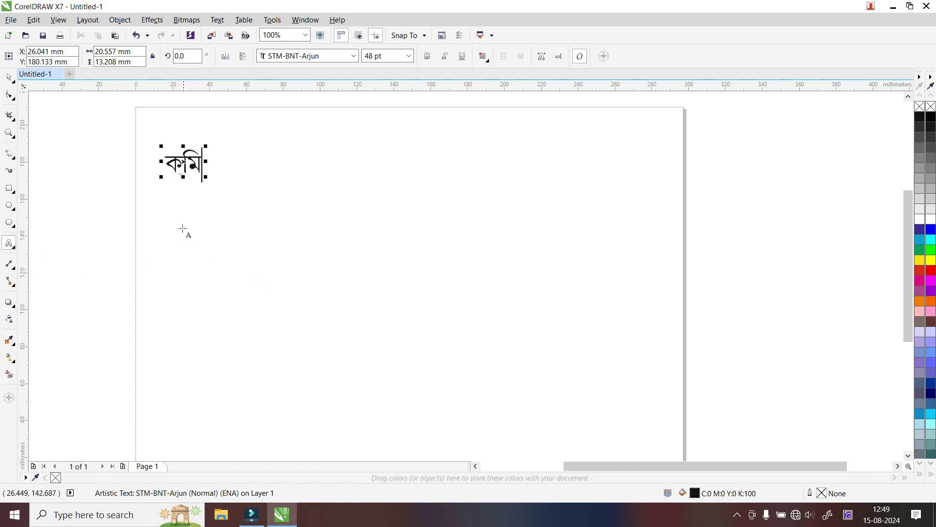
{"action": "left_click_drag", "start_coordinate": [183, 229], "coordinate": [543, 382]}
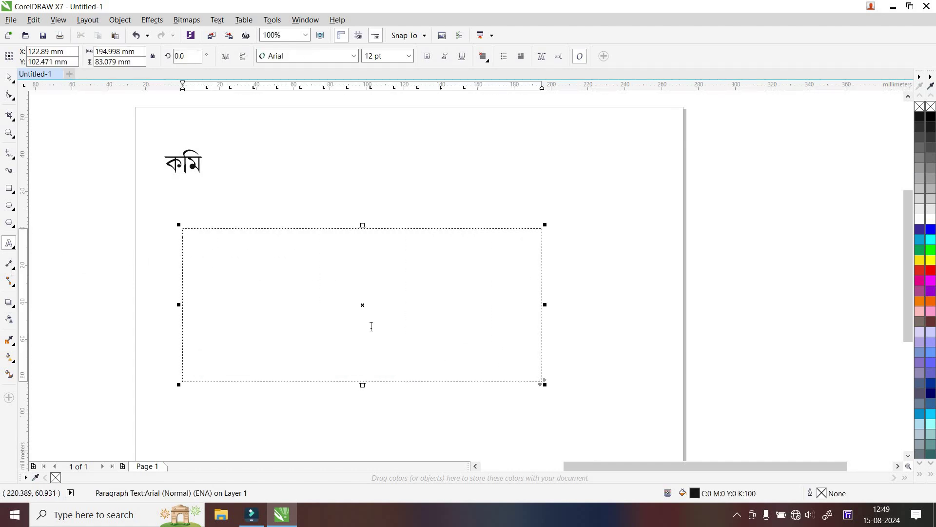
Set the paragraph text to 48 pt STM-BNT-Arjun.
{"action": "left_click", "coordinate": [408, 57]}
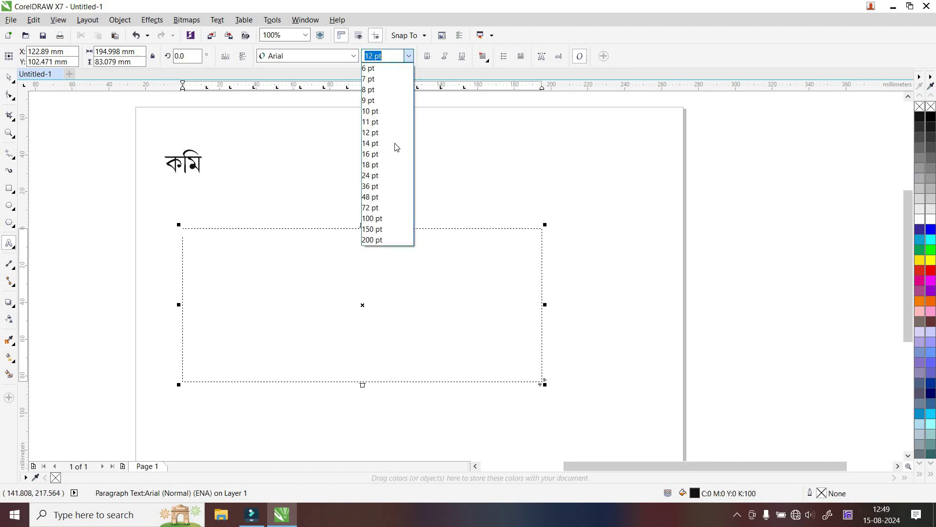
{"action": "left_click", "coordinate": [383, 197]}
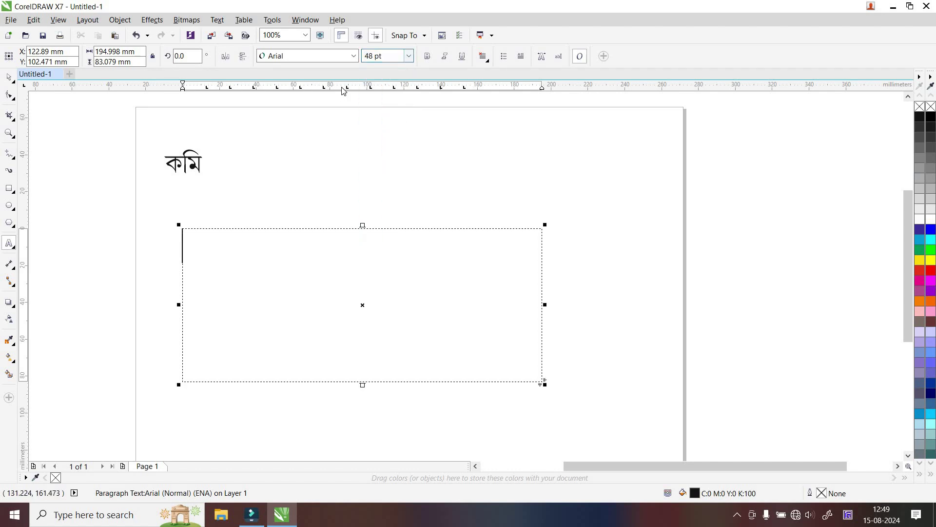
{"action": "left_click", "coordinate": [353, 56]}
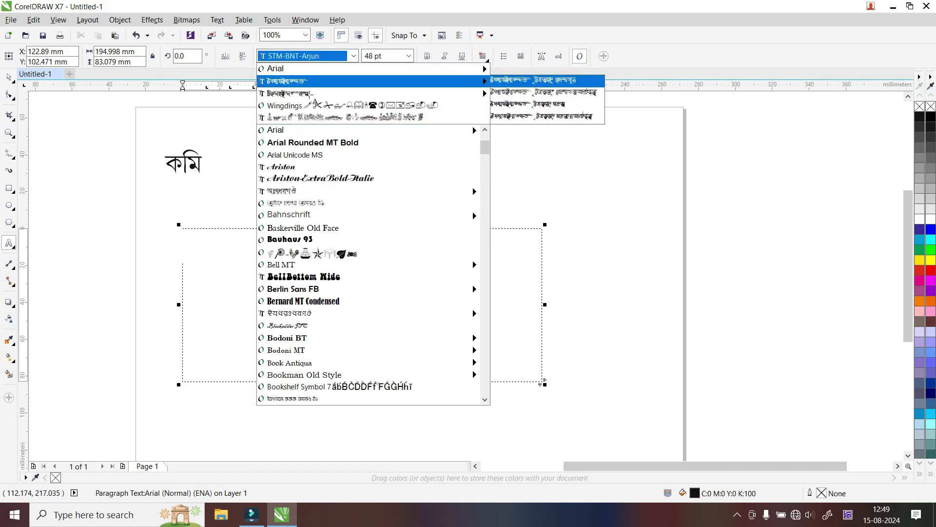
{"action": "left_click", "coordinate": [286, 79]}
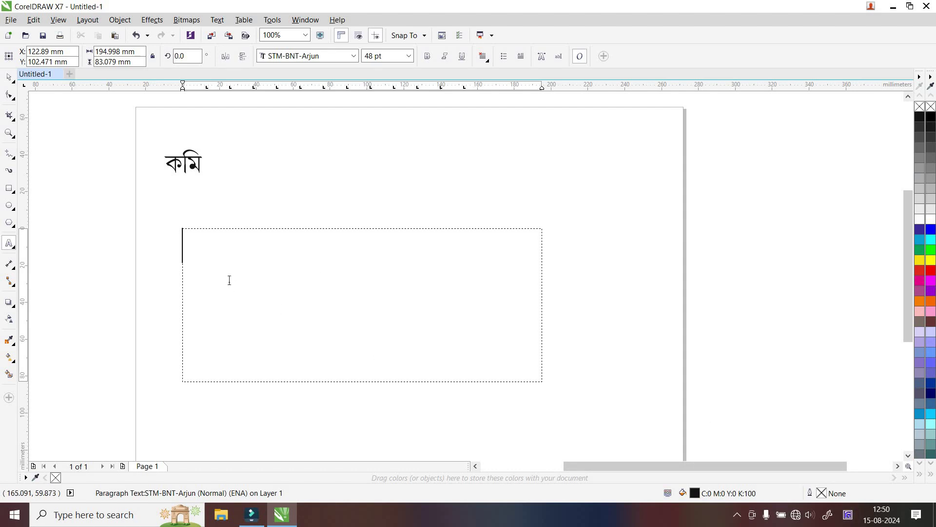
Type the first line 'কম্পিউটার ট্রেনিং সেন্টার', fixing a typo, then break the line.
{"action": "type", "text": "কি"}
{"action": "type", "text": "ম"}
{"action": "type", "text": "পি"}
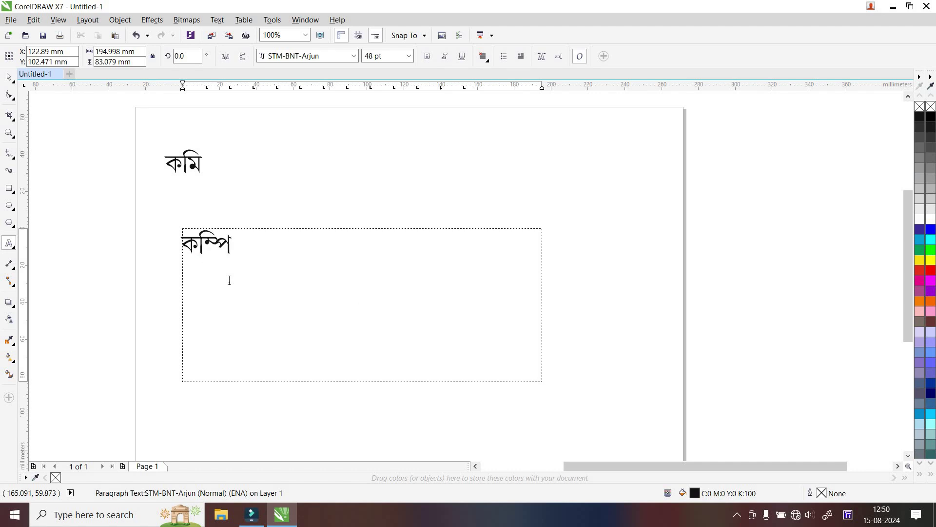
{"action": "type", "text": "উটার"}
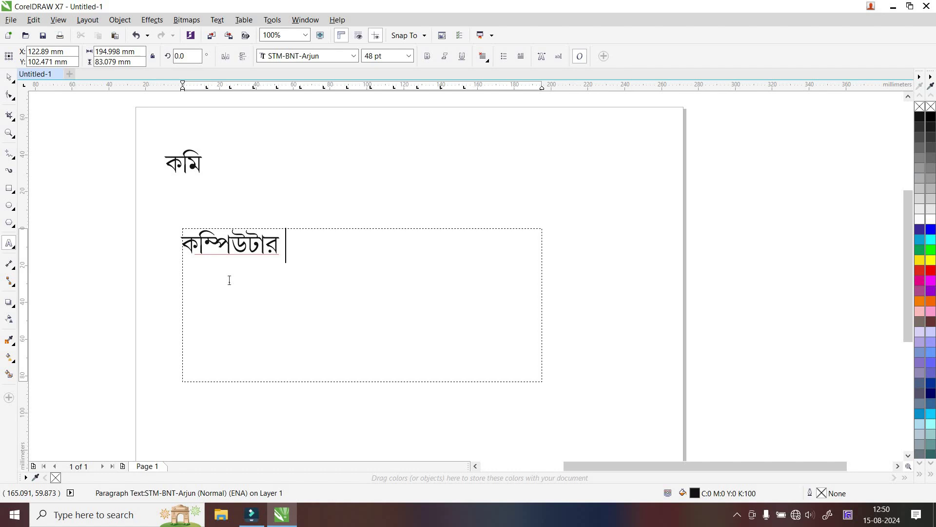
{"action": "type", "text": " ে"}
{"action": "type", "text": "ট্রে"}
{"action": "type", "text": "নি"}
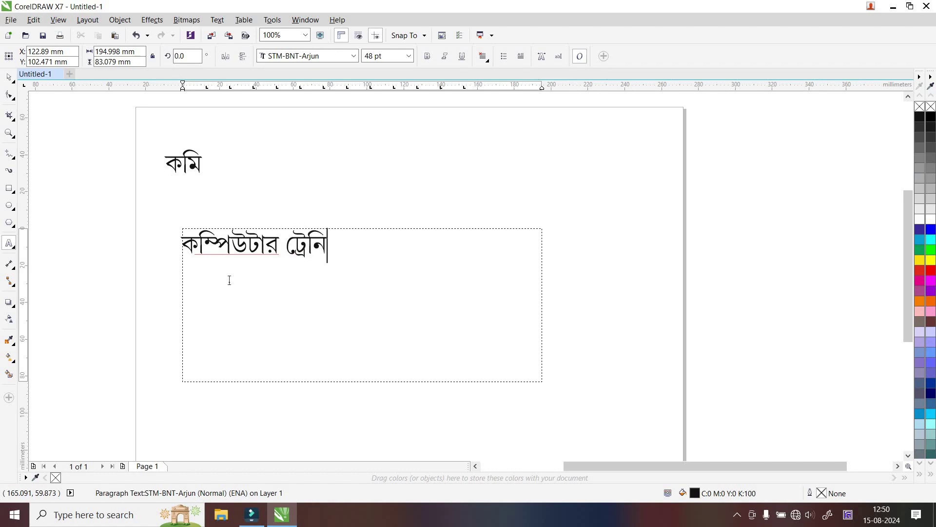
{"action": "type", "text": "ং "}
{"action": "type", "text": "লে"}
{"action": "key", "text": "BackSpace"}
{"action": "type", "text": "সেন"}
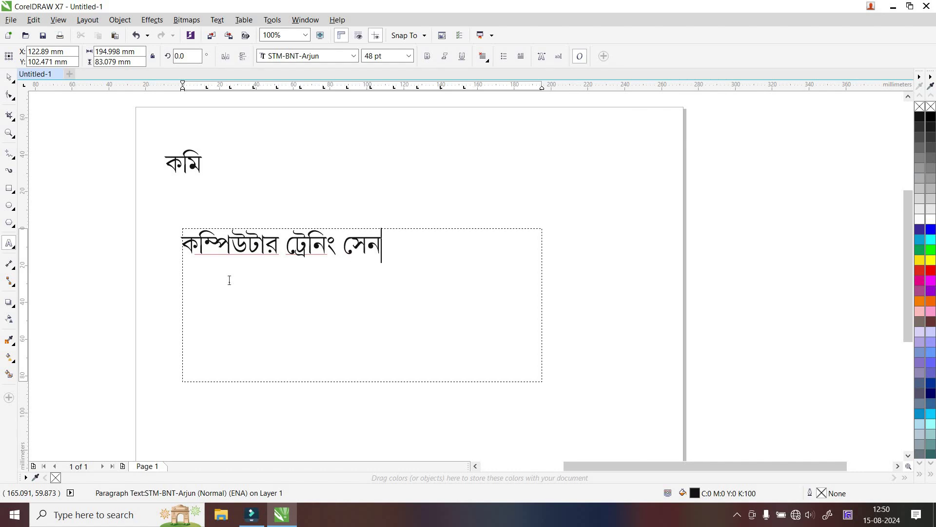
{"action": "type", "text": "্টার"}
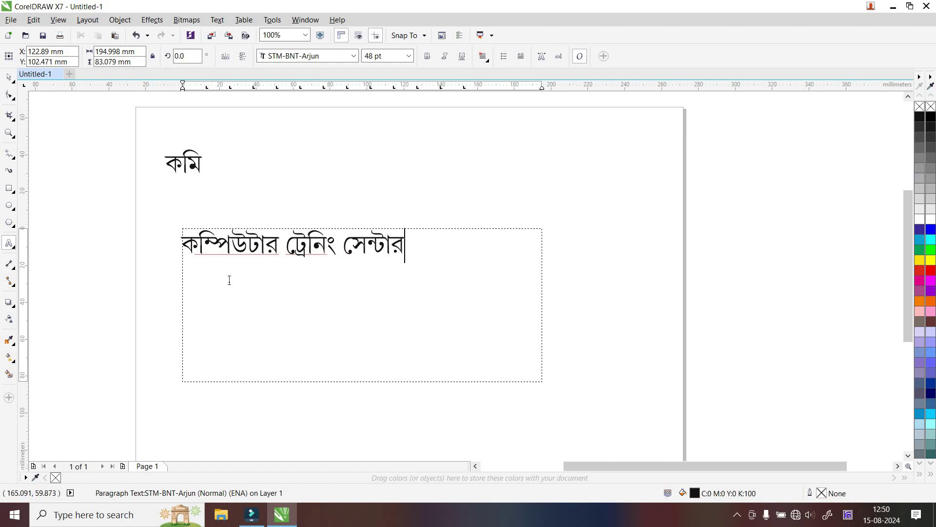
{"action": "key", "text": "Return"}
Type the Bengali sentence about solving typing problems, ending 'আমরা শিখলাম।', correcting typos.
{"action": "type", "text": "বাং"}
{"action": "type", "text": "লা টা"}
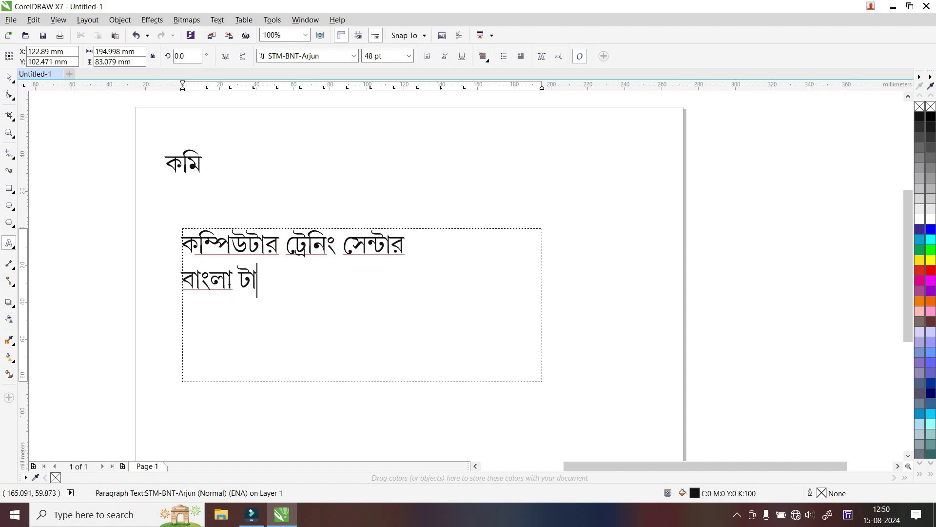
{"action": "type", "text": "ইিপ"}
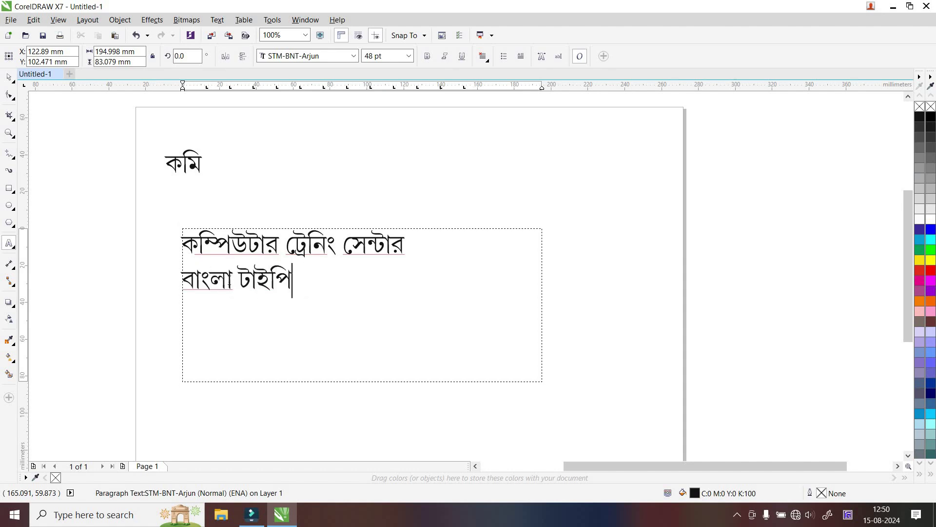
{"action": "type", "text": "ং "}
{"action": "type", "text": "সে"}
{"action": "type", "text": "্লে"}
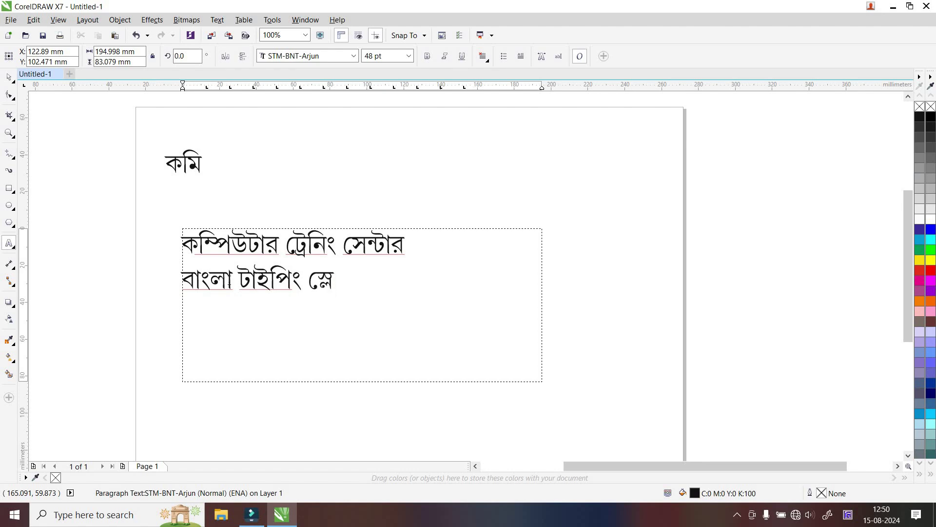
{"action": "type", "text": "া"}
{"action": "type", "text": "-এর"}
{"action": "type", "text": " স"}
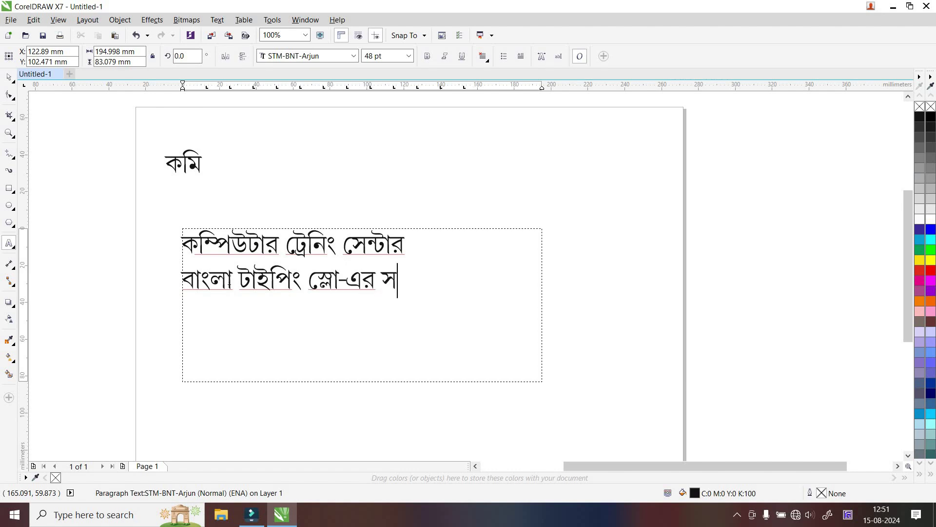
{"action": "type", "text": "মস"}
{"action": "type", "text": "্যা"}
{"action": "key", "text": "BackSpace"}
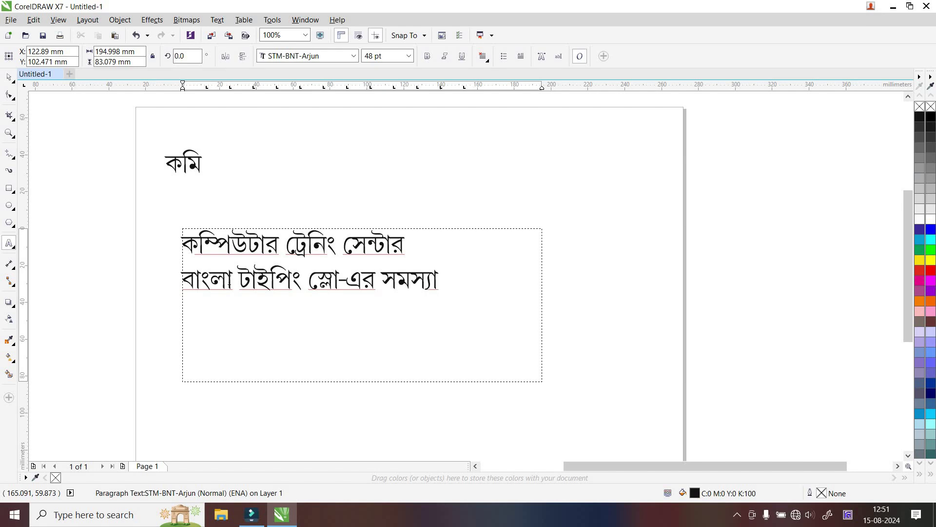
{"action": "type", "text": "র "}
{"action": "type", "text": "সমা"}
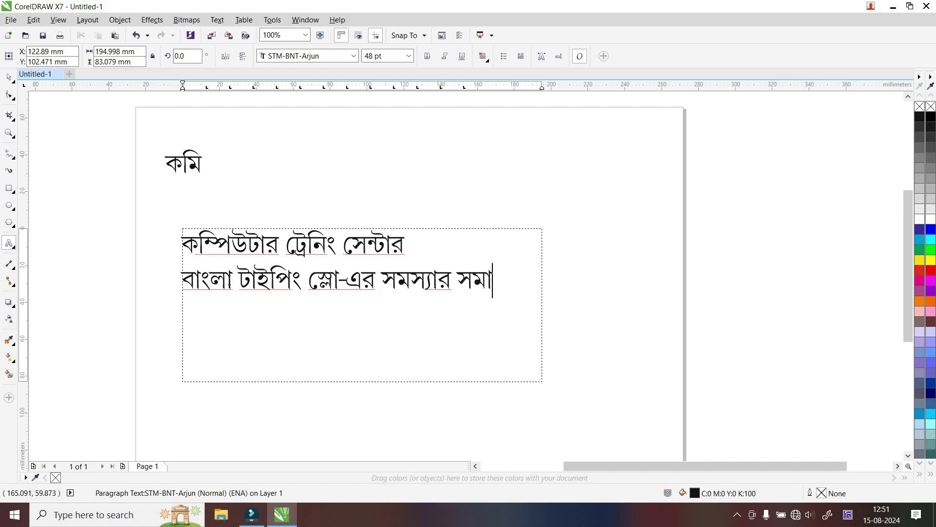
{"action": "type", "text": "ধান"}
{"action": "type", "text": "কি"}
{"action": "type", "text": "ভাব"}
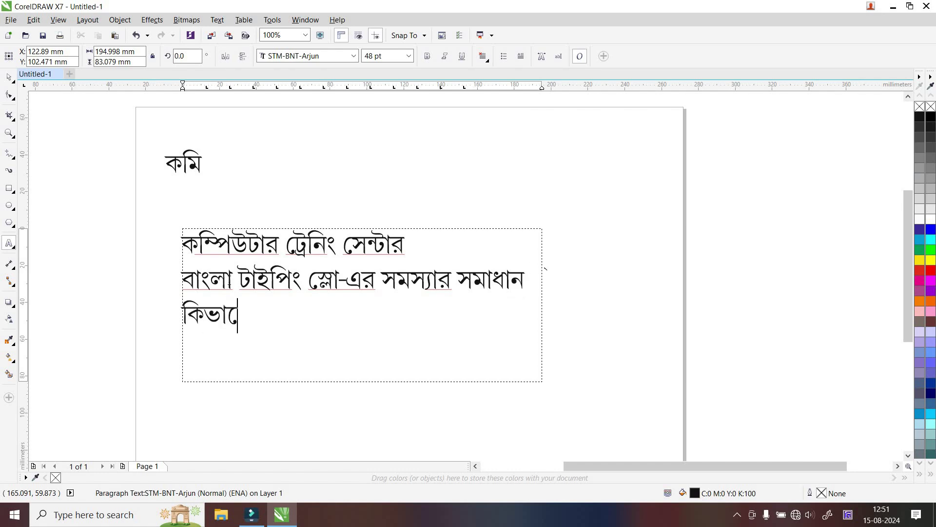
{"action": "type", "text": "ে রক"}
{"action": "key", "text": "BackSpace"}
{"action": "key", "text": "BackSpace"}
{"action": "key", "text": "BackSpace"}
{"action": "type", "text": "কর"}
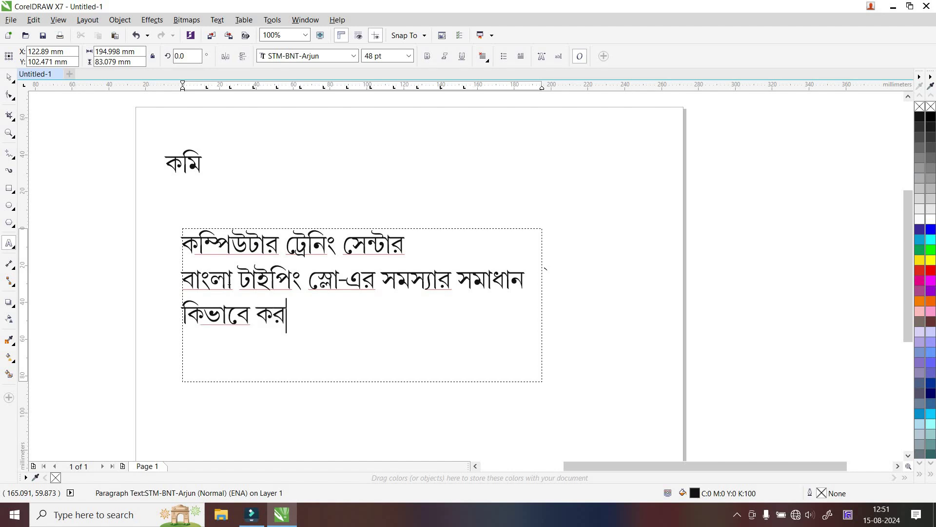
{"action": "type", "text": "তে হ"}
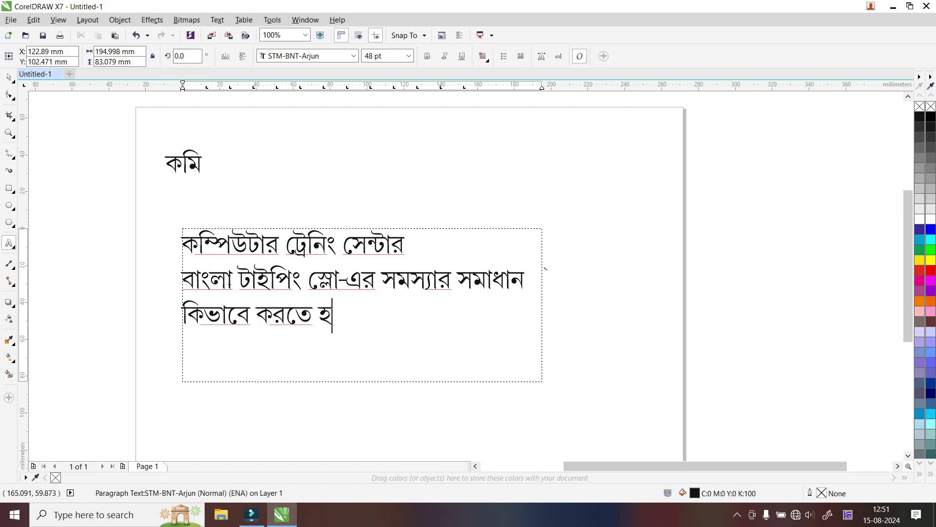
{"action": "type", "text": "য় "}
{"action": "type", "text": "তা "}
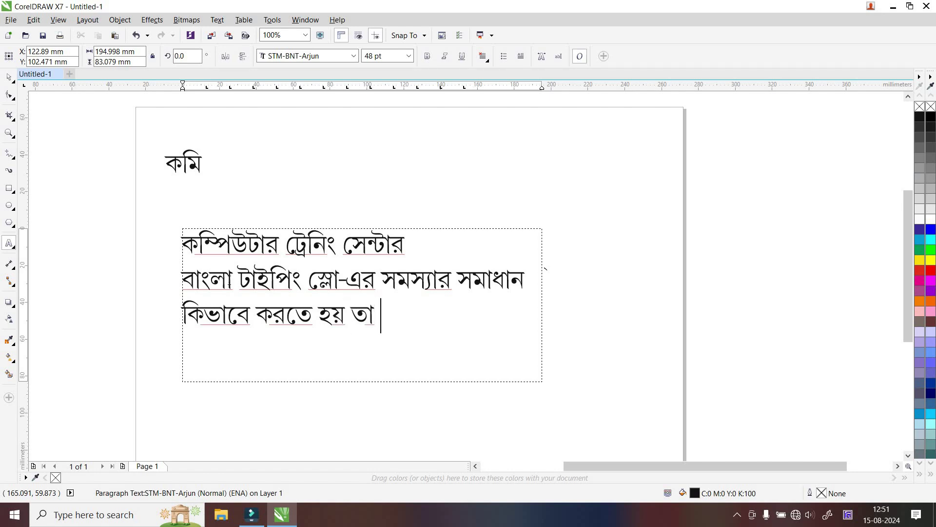
{"action": "type", "text": "আ"}
{"action": "type", "text": "মরা "}
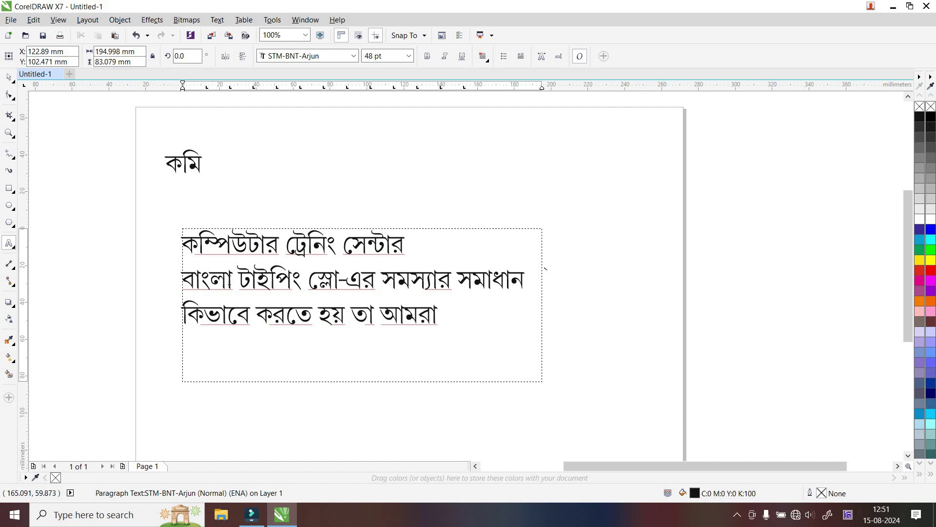
{"action": "type", "text": "শিখত"}
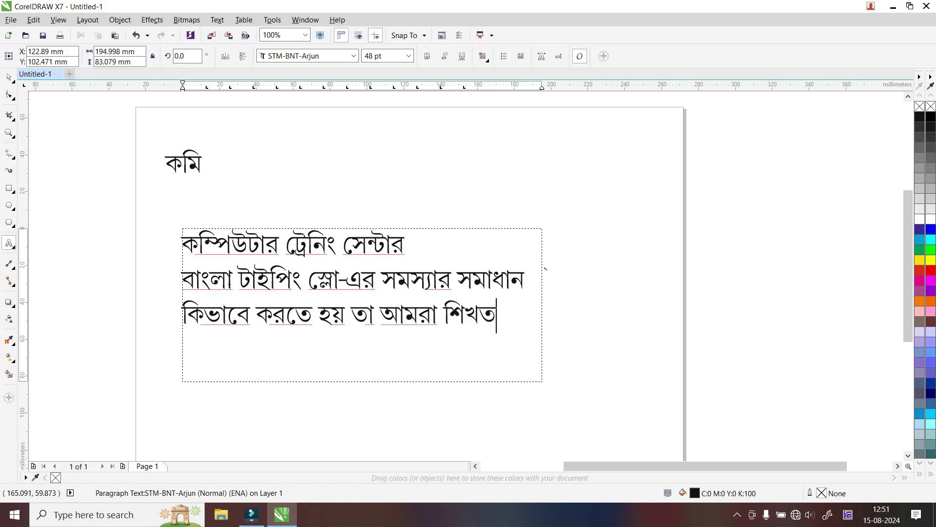
{"action": "type", "text": "ল"}
{"action": "key", "text": "BackSpace"}
{"action": "key", "text": "BackSpace"}
{"action": "type", "text": "লা"}
{"action": "type", "text": "ম ।"}
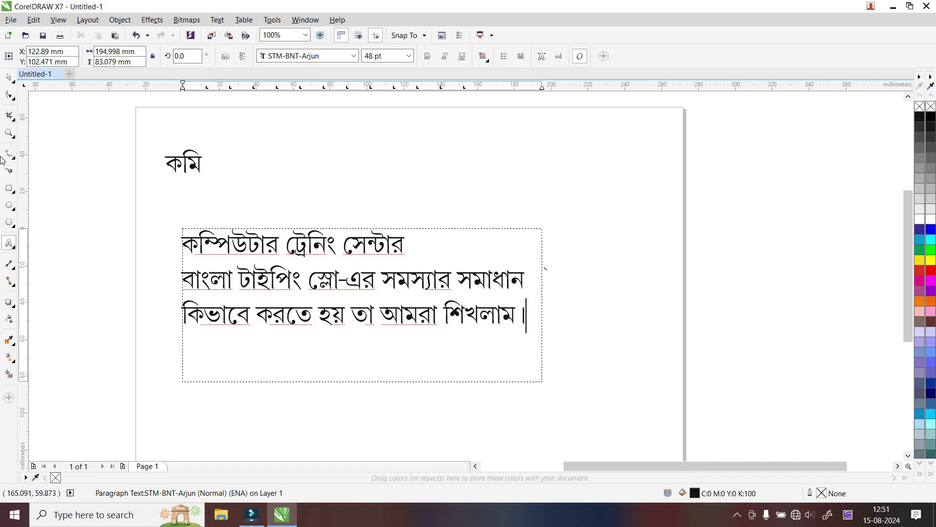
Nudge the paragraph frame slightly right and higher below কমি.
{"action": "left_click", "coordinate": [8, 77]}
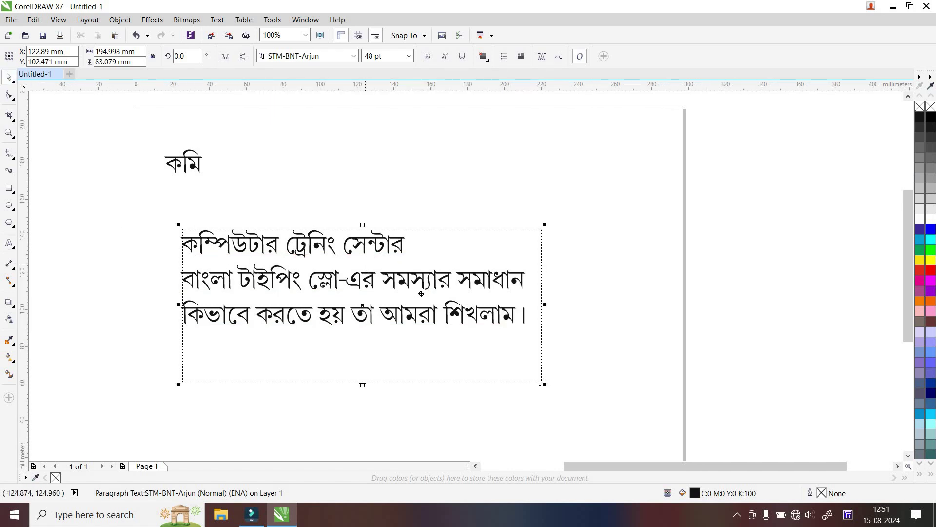
{"action": "left_click_drag", "start_coordinate": [366, 268], "coordinate": [399, 283]}
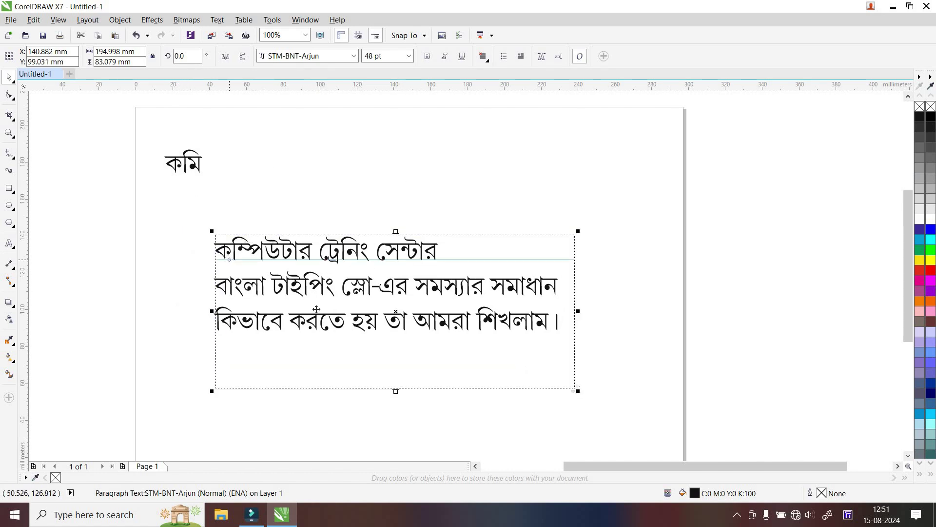
{"action": "left_click_drag", "start_coordinate": [351, 299], "coordinate": [338, 295]}
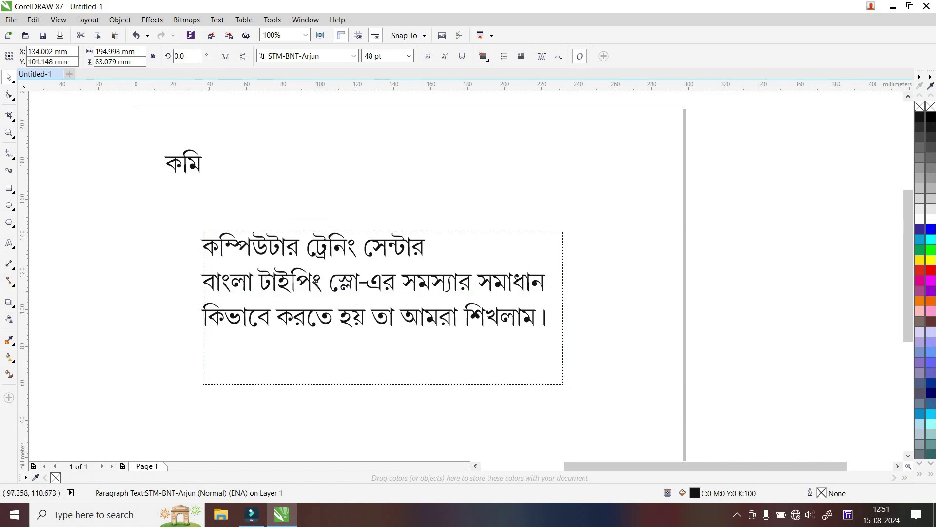
{"action": "left_click_drag", "start_coordinate": [316, 290], "coordinate": [316, 280]}
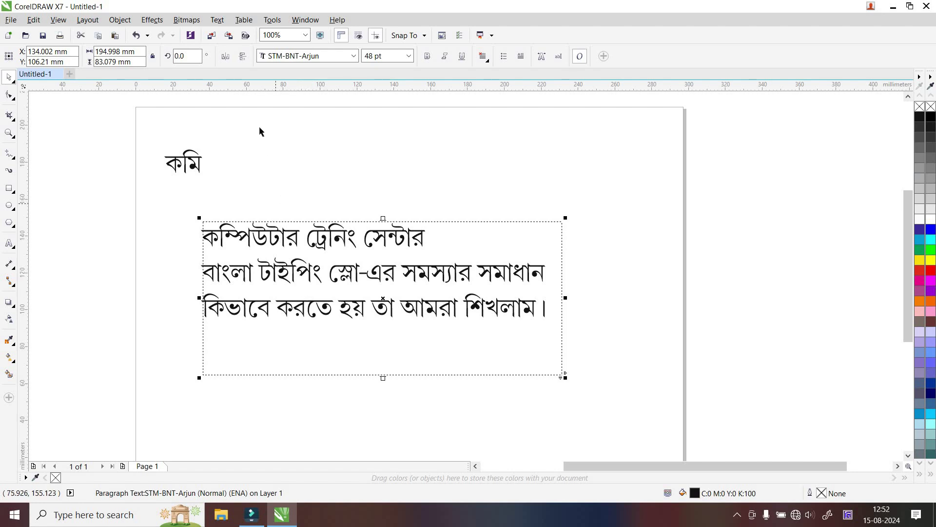
Convert the paragraph with Text > Convert To Artistic Text, then deselect it.
{"action": "left_click", "coordinate": [218, 21]}
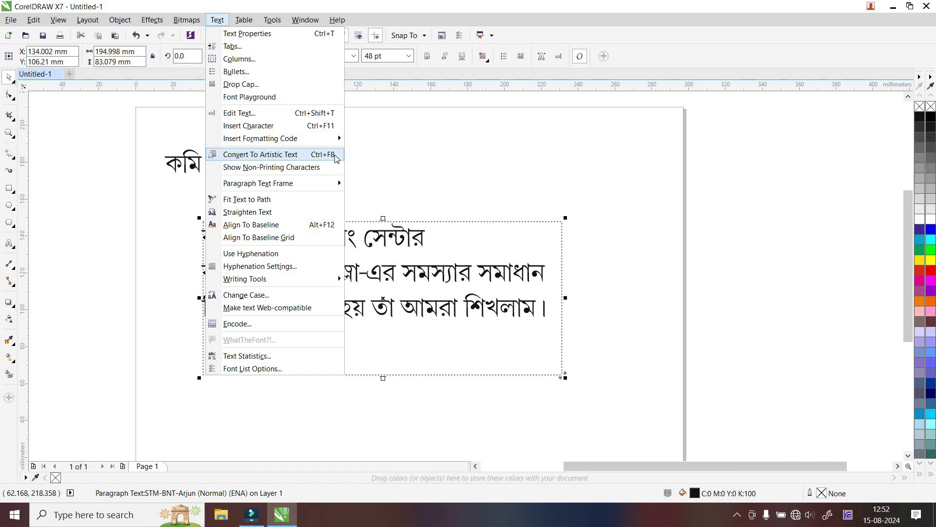
{"action": "left_click", "coordinate": [296, 155]}
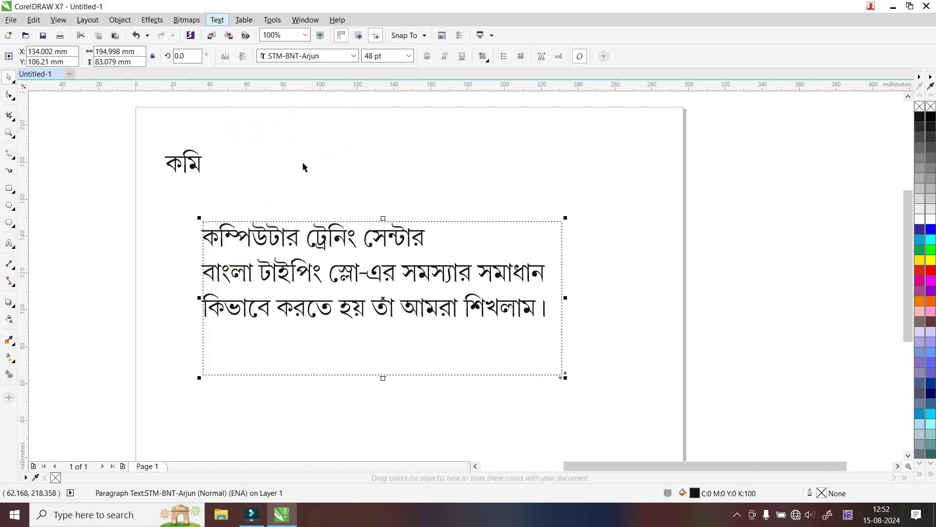
{"action": "left_click", "coordinate": [369, 330]}
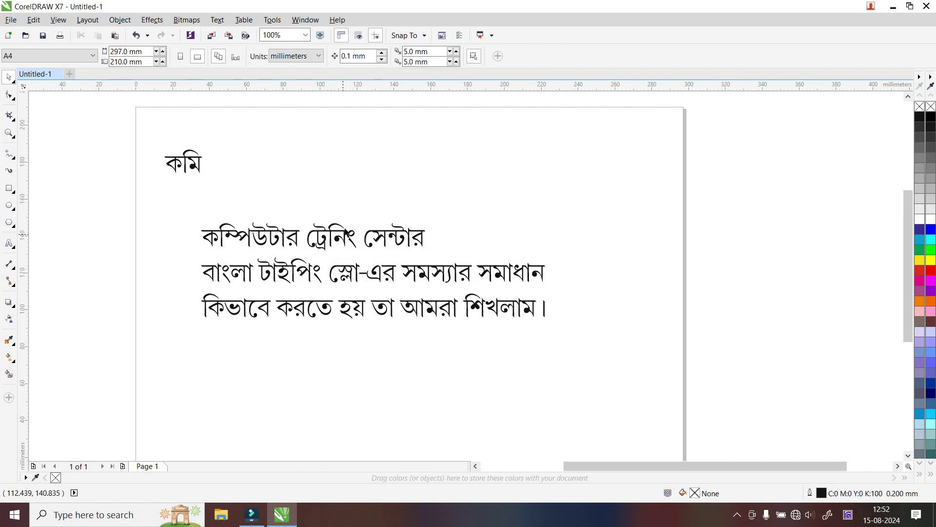
Place the three lines right of কমি, scale them to about 53.6 pt, and bold them.
{"action": "left_click_drag", "start_coordinate": [343, 229], "coordinate": [368, 151]}
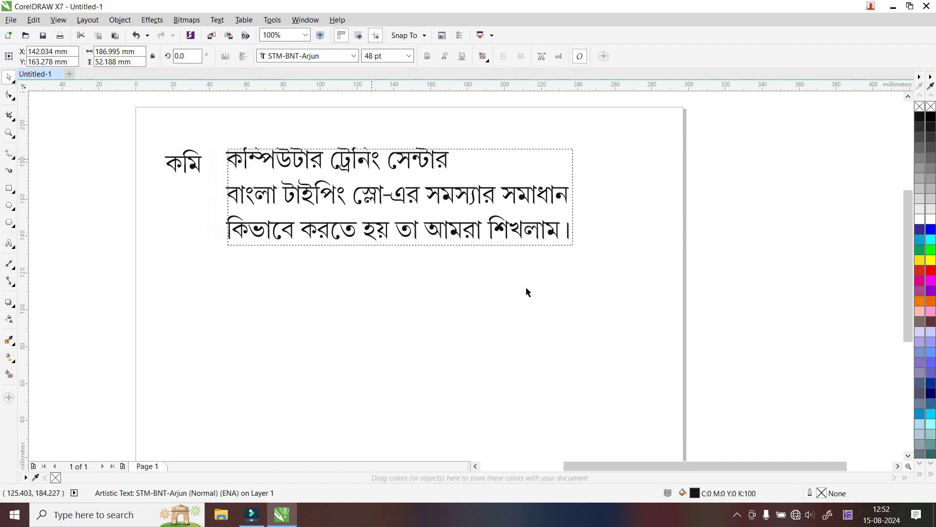
{"action": "left_click_drag", "start_coordinate": [525, 291], "coordinate": [592, 285]}
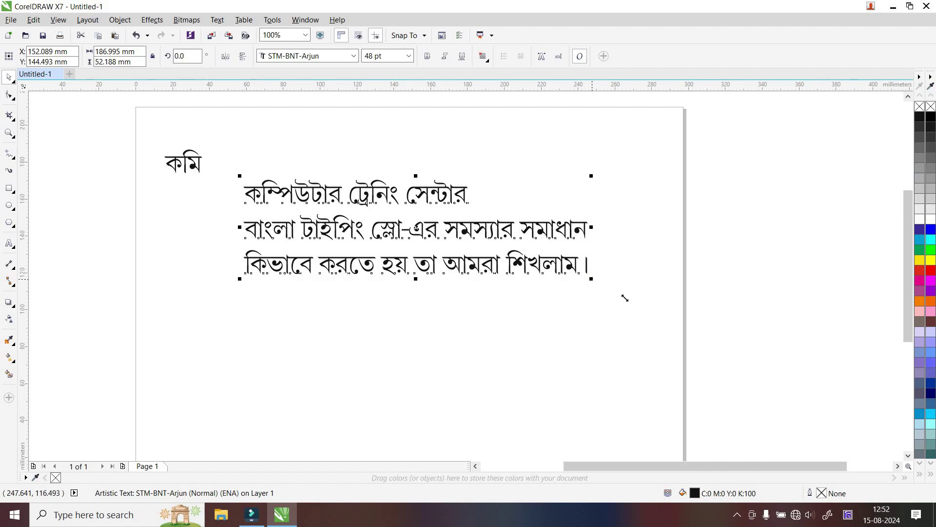
{"action": "left_click_drag", "start_coordinate": [625, 298], "coordinate": [630, 343]}
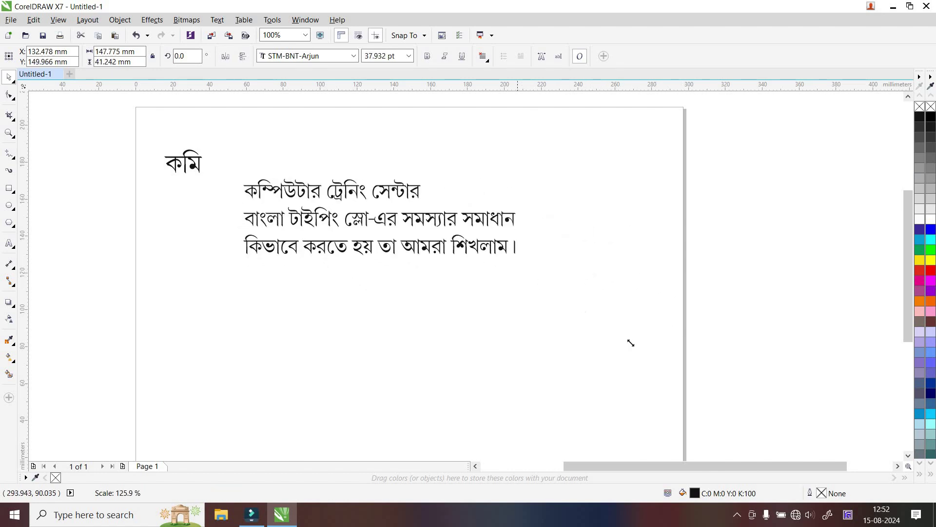
{"action": "left_click_drag", "start_coordinate": [630, 343], "coordinate": [632, 289]}
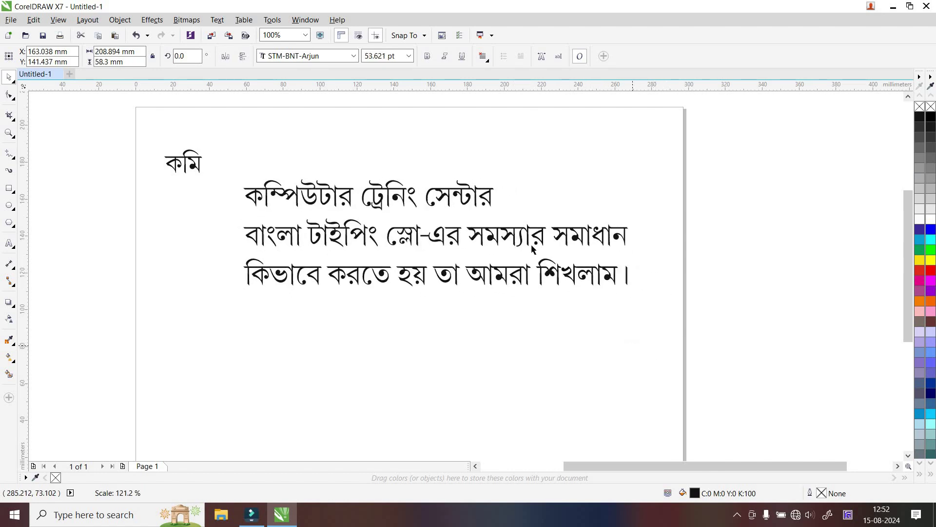
{"action": "left_click", "coordinate": [428, 56]}
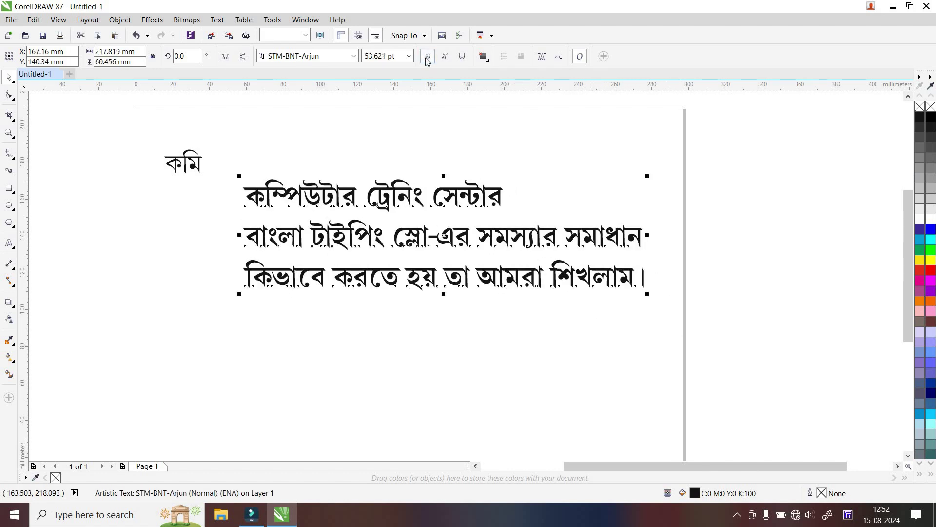
{"action": "left_click", "coordinate": [347, 320]}
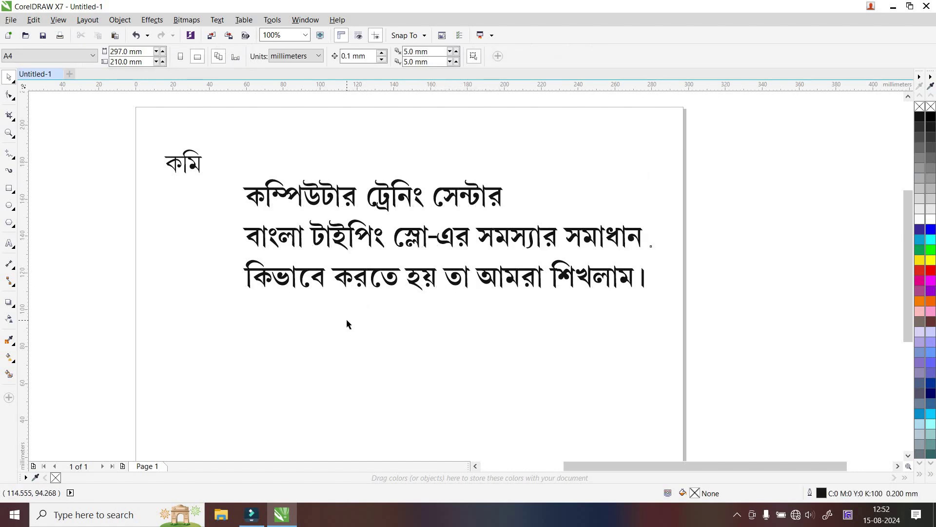